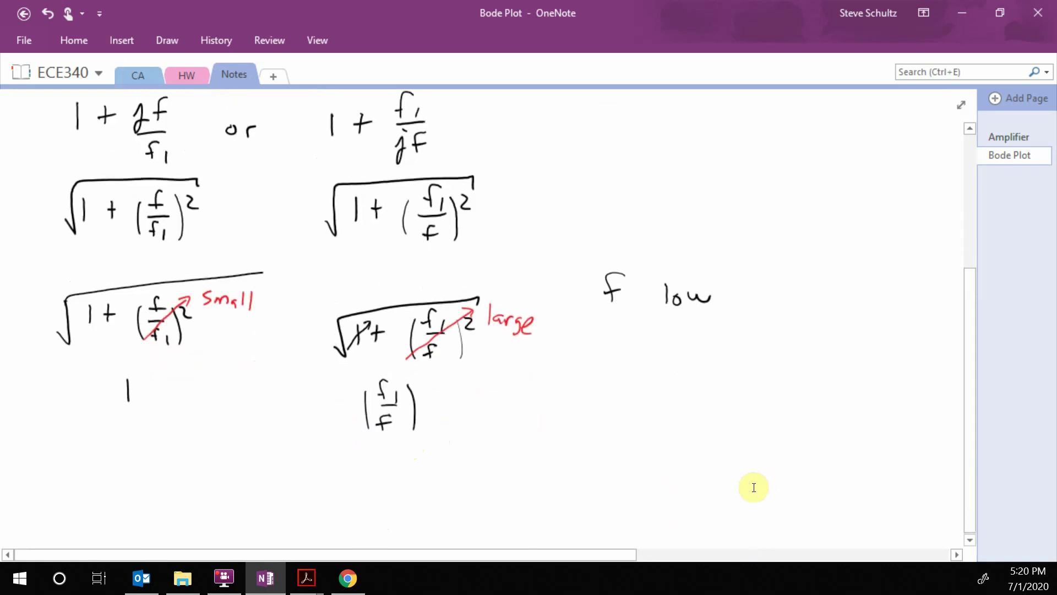
Label the 'f large' case and write 1 + (f/f1) beneath the first result
mouse_move(611, 459)
left_mouse_down()
mouse_move(606, 467)
mouse_move(685, 464)
mouse_move(699, 480)
left_mouse_up()
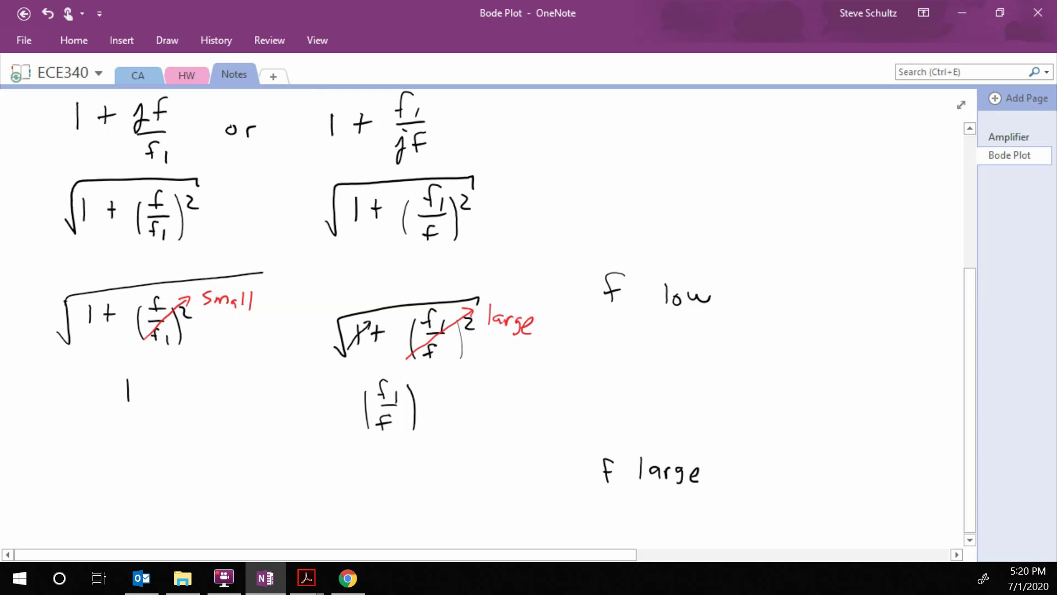
mouse_move(89, 473)
left_mouse_down()
mouse_move(87, 488)
mouse_move(110, 477)
left_mouse_up()
left_click_drag(105, 471, 105, 485)
left_click_drag(147, 457, 134, 480)
mouse_move(127, 473)
left_mouse_down()
mouse_move(150, 471)
mouse_move(150, 488)
left_mouse_up()
mouse_move(134, 491)
left_mouse_down()
mouse_move(133, 502)
mouse_move(144, 493)
left_mouse_up()
left_click_drag(146, 497, 146, 506)
left_click_drag(158, 460, 164, 505)
left_click_drag(125, 463, 127, 510)
Mark the f/f1 term with a red arrow labelled 'large'
left_click(167, 40)
left_click(167, 40)
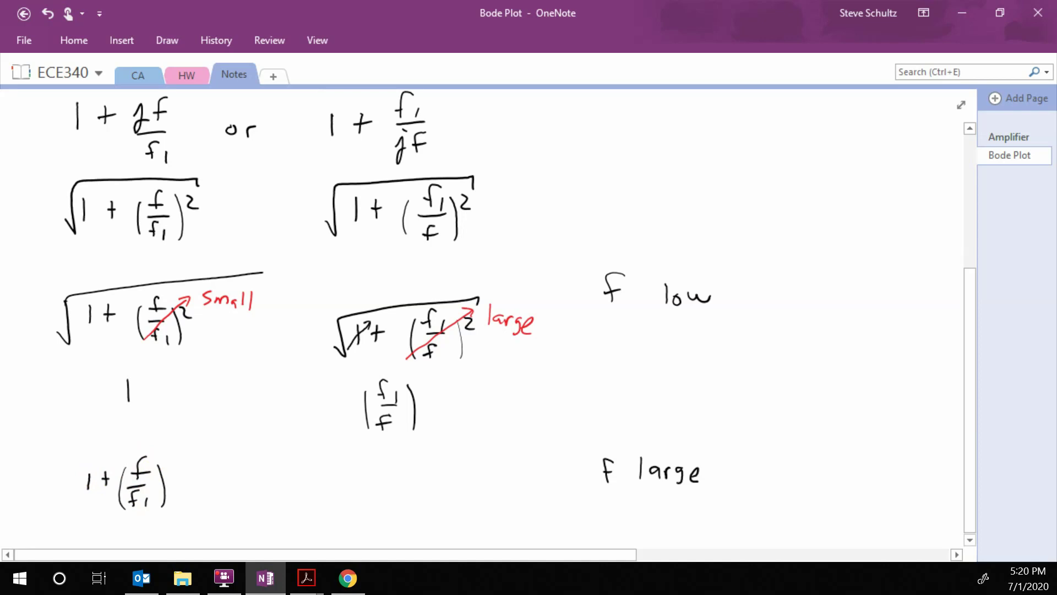
left_click(166, 40)
left_click(167, 40)
mouse_move(125, 483)
left_mouse_down()
mouse_move(172, 449)
mouse_move(196, 465)
left_mouse_up()
left_click_drag(199, 465, 207, 454)
left_click_drag(221, 454, 212, 467)
Draw a square root over 1 + (f/f1) in black ink
left_click(167, 40)
left_click(137, 69)
mouse_move(67, 485)
left_mouse_down()
mouse_move(87, 448)
mouse_move(224, 444)
left_mouse_up()
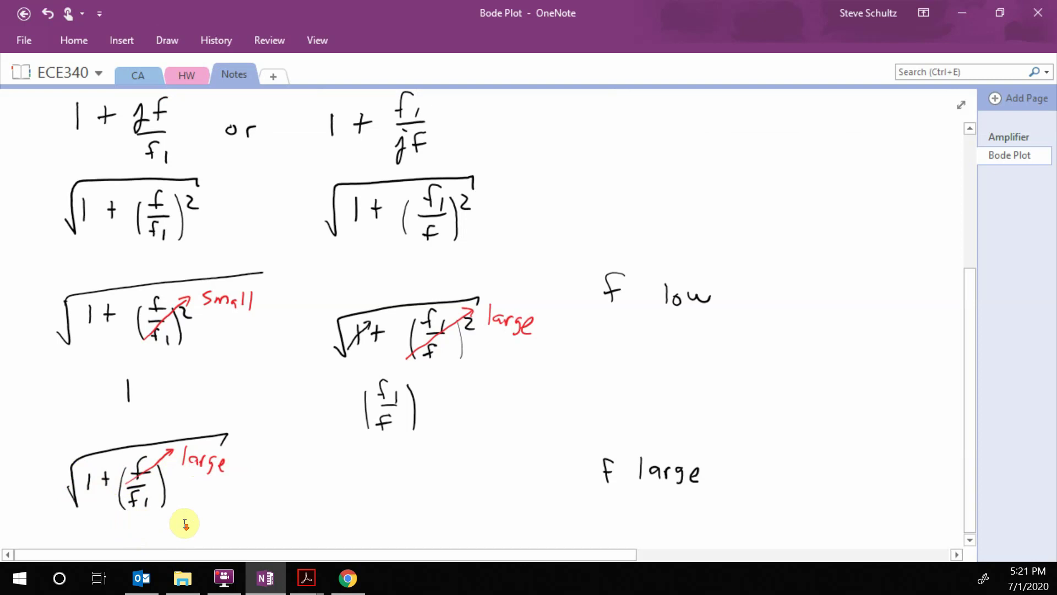
scroll(969, 538, "down", 3)
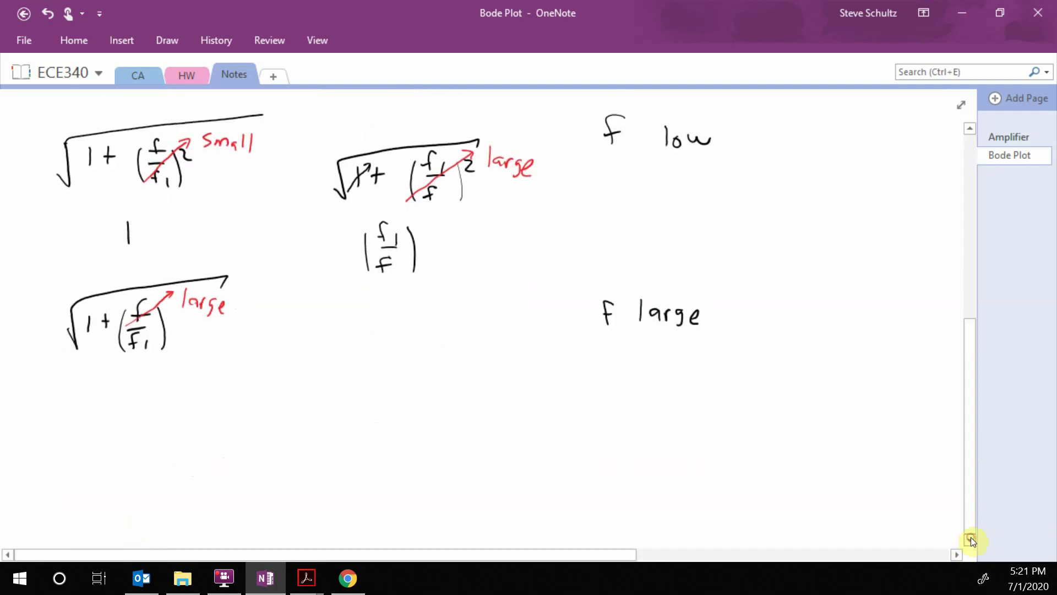
Write f/f1 as the first term's large-f limit, then √(1+(f1/f)²) for the second term
mouse_move(127, 390)
left_mouse_down()
mouse_move(116, 409)
mouse_move(130, 402)
left_mouse_up()
mouse_move(111, 414)
left_mouse_down()
mouse_move(125, 413)
mouse_move(116, 432)
left_mouse_up()
left_click_drag(120, 433, 122, 441)
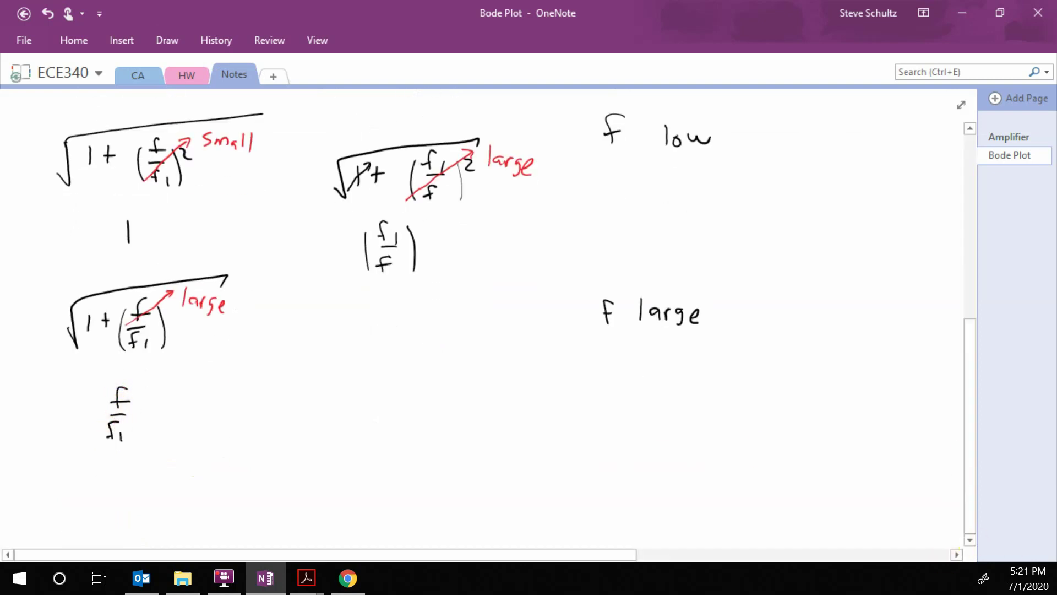
mouse_move(352, 328)
left_mouse_down()
mouse_move(351, 348)
mouse_move(366, 349)
left_mouse_up()
mouse_move(358, 338)
left_mouse_down()
mouse_move(421, 315)
mouse_move(412, 335)
left_mouse_up()
left_click_drag(403, 330, 412, 367)
left_click_drag(407, 358, 438, 363)
left_click_drag(399, 330, 397, 365)
left_click_drag(444, 326, 456, 333)
mouse_move(325, 347)
left_mouse_down()
mouse_move(336, 322)
mouse_move(470, 314)
left_mouse_up()
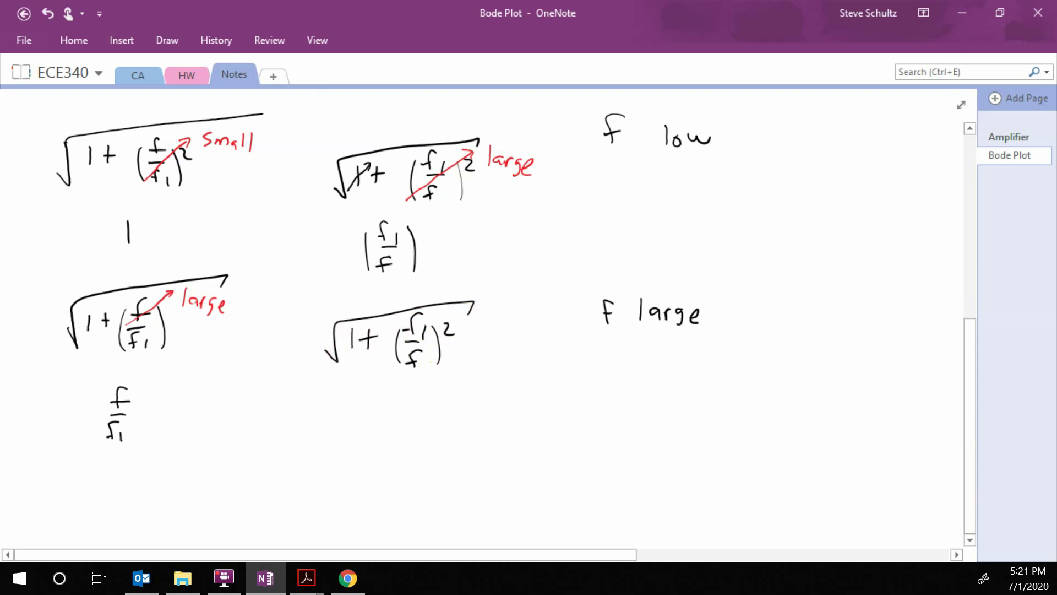
Mark (f1/f)² as 'small' with red ink
left_click(167, 40)
left_click(166, 40)
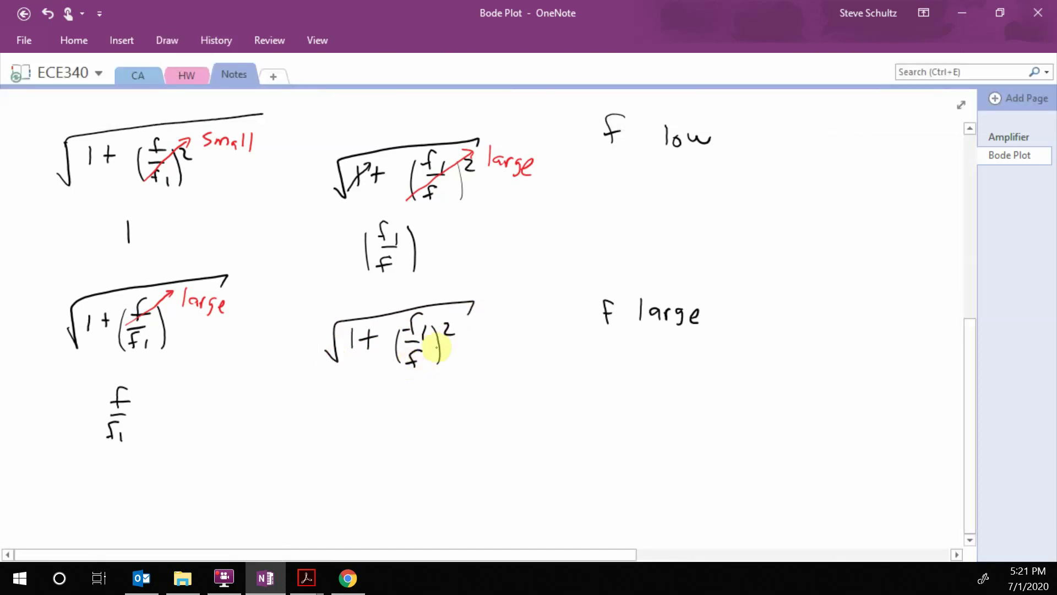
mouse_move(400, 372)
left_mouse_down()
mouse_move(458, 320)
mouse_move(459, 331)
left_mouse_up()
left_click_drag(449, 330, 520, 344)
Write 1 in black as the second term's limit, undoing a stray stroke
left_click(168, 46)
left_click(139, 70)
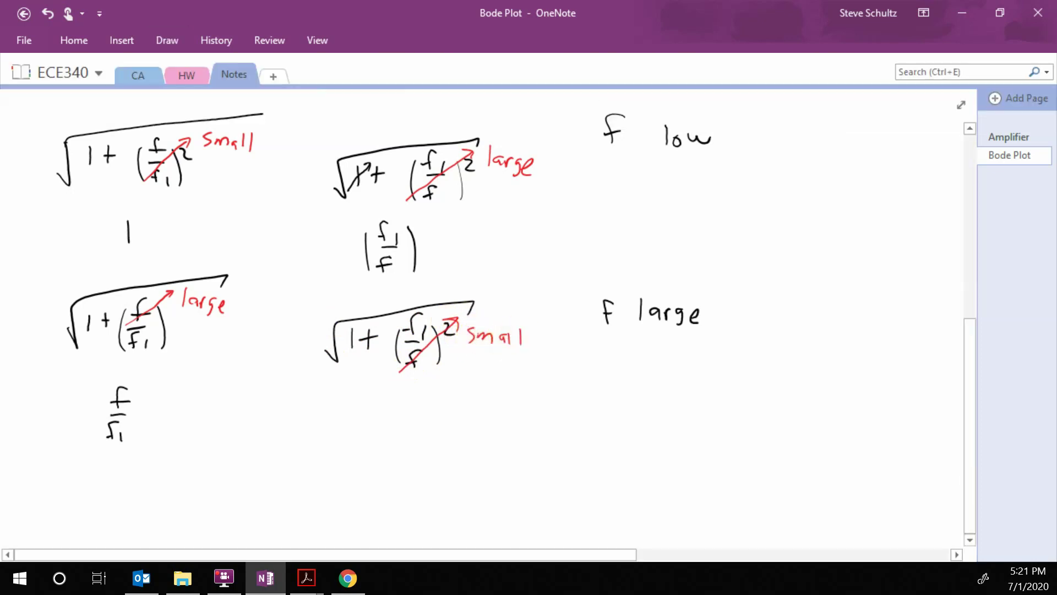
left_click_drag(398, 423, 396, 474)
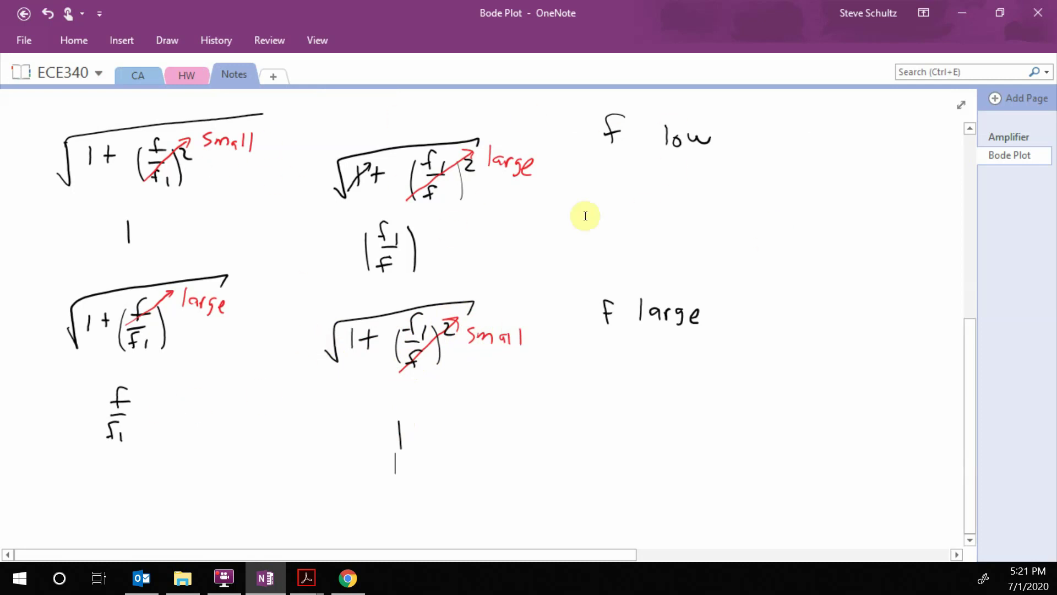
key("ctrl+z")
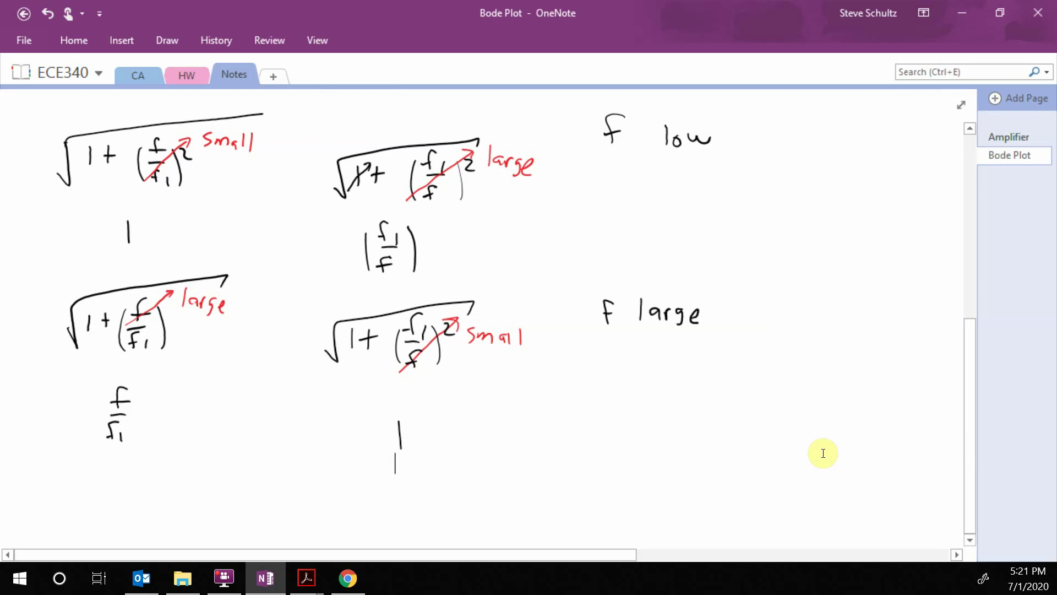
left_click(971, 540)
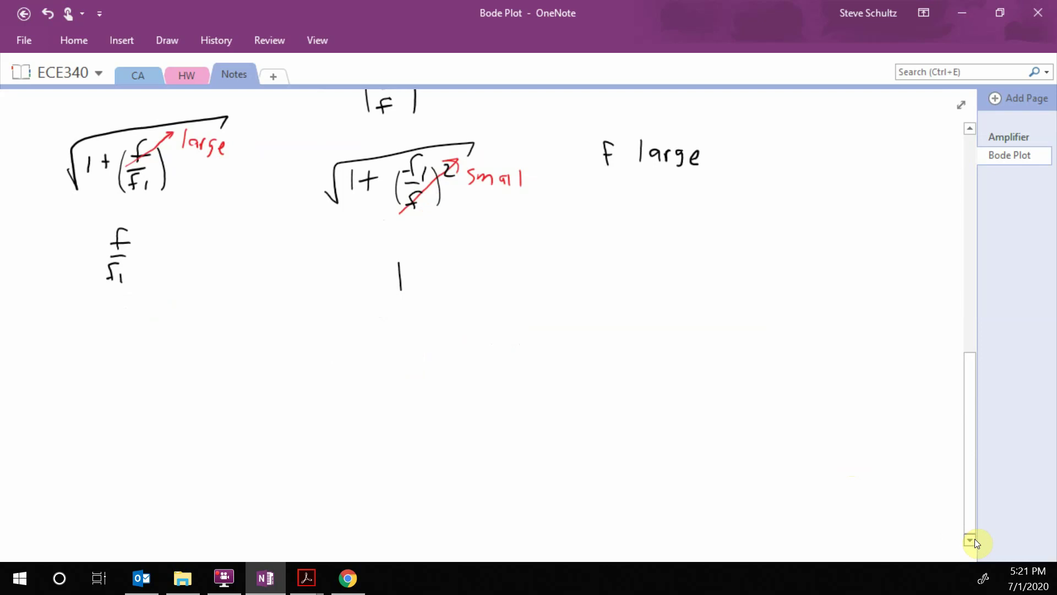
mouse_move(81, 378)
left_mouse_down()
mouse_move(82, 396)
mouse_move(102, 382)
mouse_move(136, 401)
left_mouse_up()
Write the new term 1 + j f/f1
left_click(144, 372)
left_click_drag(175, 364, 168, 384)
mouse_move(165, 376)
left_mouse_down()
mouse_move(180, 374)
mouse_move(179, 391)
left_mouse_up()
mouse_move(172, 402)
left_mouse_down()
mouse_move(167, 415)
mouse_move(175, 408)
left_mouse_up()
left_click_drag(184, 407, 181, 441)
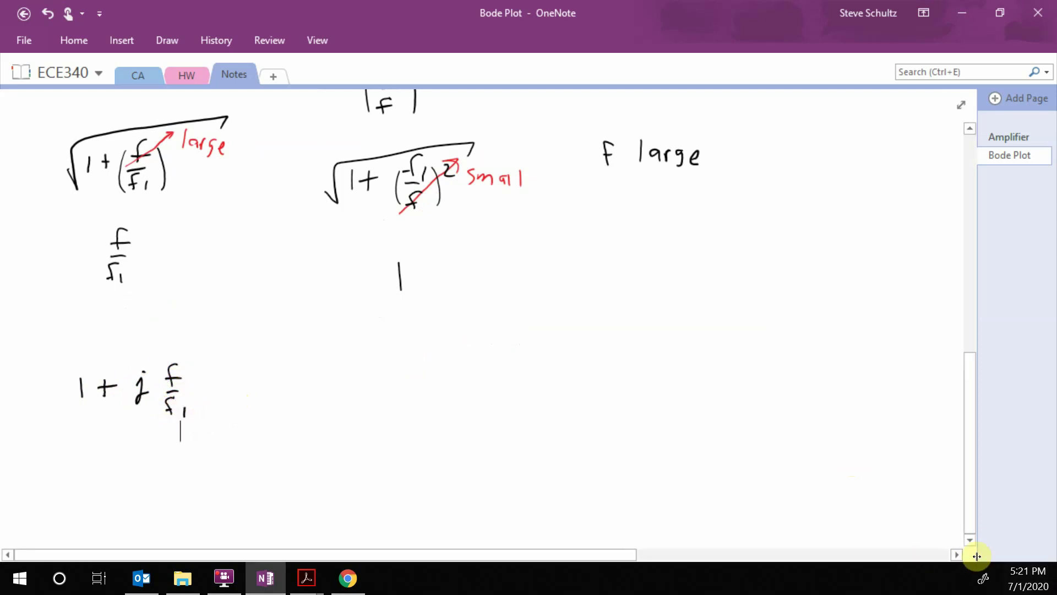
Write its magnitude as √(1+(f/f1)²) in the space below
left_click(971, 541)
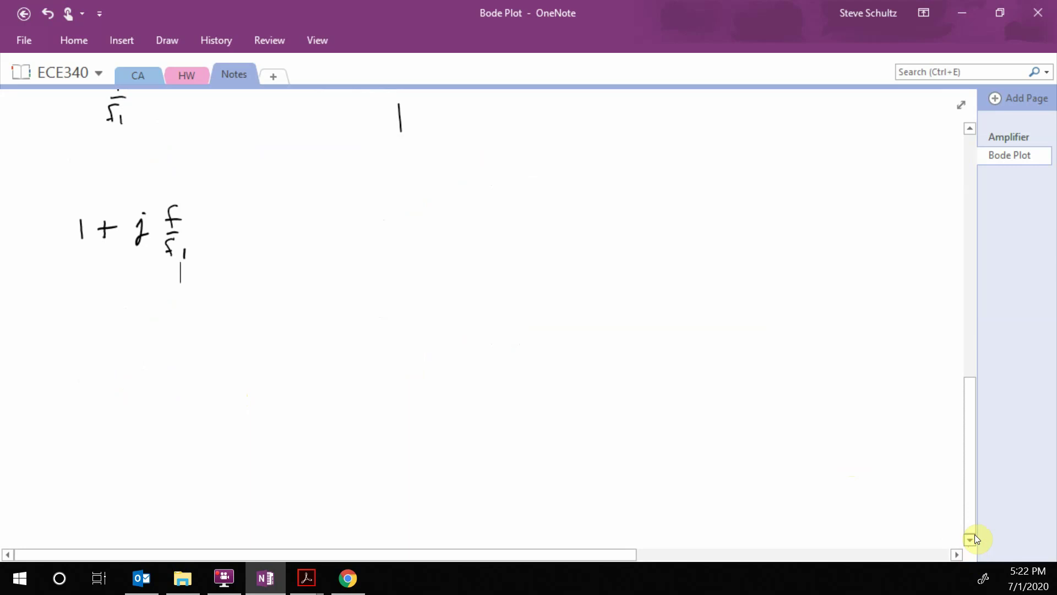
mouse_move(82, 304)
left_mouse_down()
mouse_move(84, 325)
mouse_move(121, 313)
mouse_move(111, 322)
left_mouse_up()
mouse_move(158, 290)
left_mouse_down()
mouse_move(149, 309)
mouse_move(160, 299)
left_mouse_up()
mouse_move(144, 316)
left_mouse_down()
mouse_move(158, 315)
mouse_move(144, 333)
mouse_move(158, 333)
left_mouse_up()
left_click_drag(139, 293, 136, 337)
left_click_drag(169, 299, 175, 338)
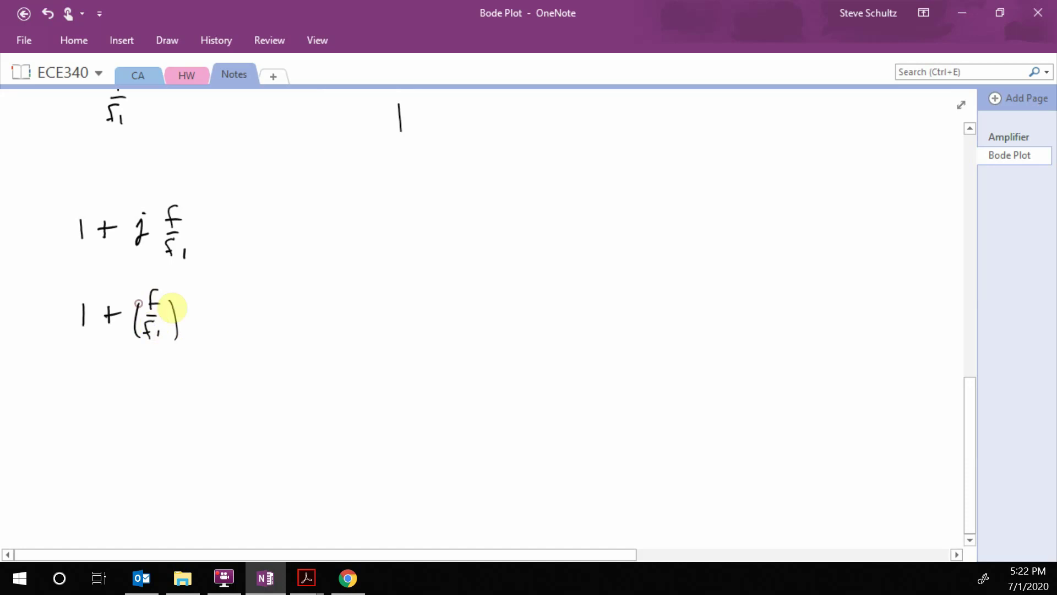
left_click_drag(182, 299, 190, 309)
mouse_move(65, 330)
left_mouse_down()
mouse_move(121, 291)
mouse_move(196, 285)
left_mouse_up()
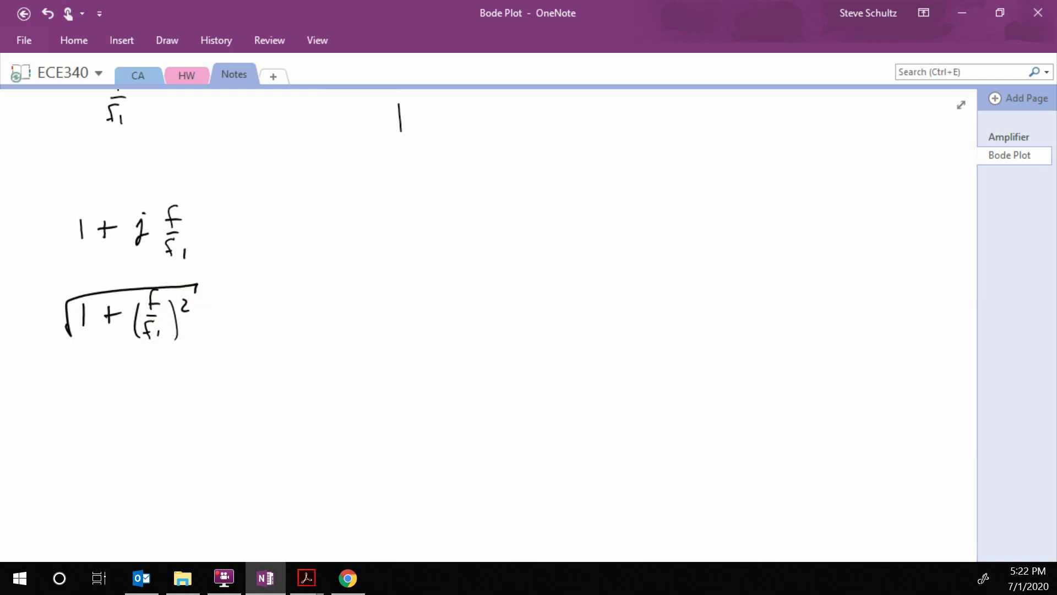
Label the magnitude A = and write A = 1 for the f small case
mouse_move(291, 295)
left_mouse_down()
mouse_move(282, 316)
mouse_move(290, 303)
mouse_move(356, 316)
left_mouse_up()
left_click_drag(362, 300, 361, 316)
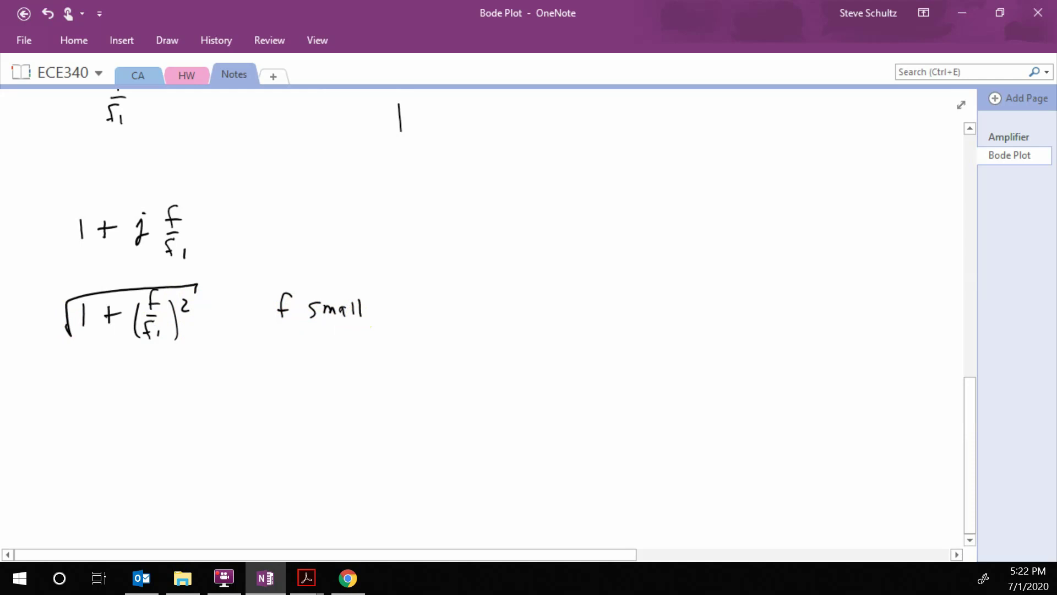
mouse_move(12, 332)
left_mouse_down()
mouse_move(17, 304)
mouse_move(25, 331)
left_mouse_up()
left_click_drag(12, 322, 52, 319)
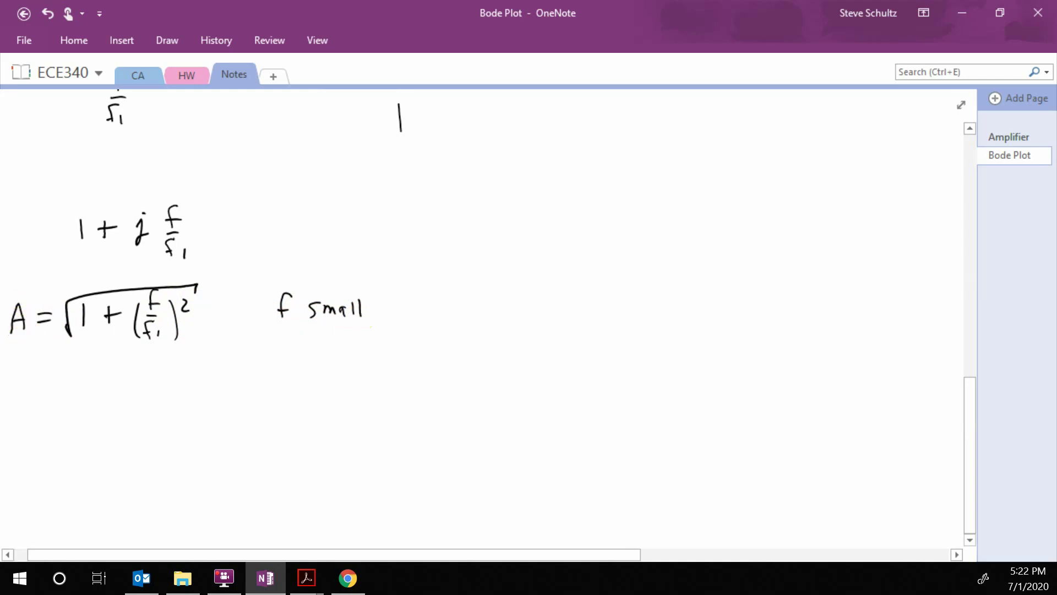
mouse_move(447, 332)
left_mouse_down()
mouse_move(453, 304)
mouse_move(460, 331)
left_mouse_up()
left_click_drag(449, 322, 484, 323)
left_click_drag(505, 314, 506, 332)
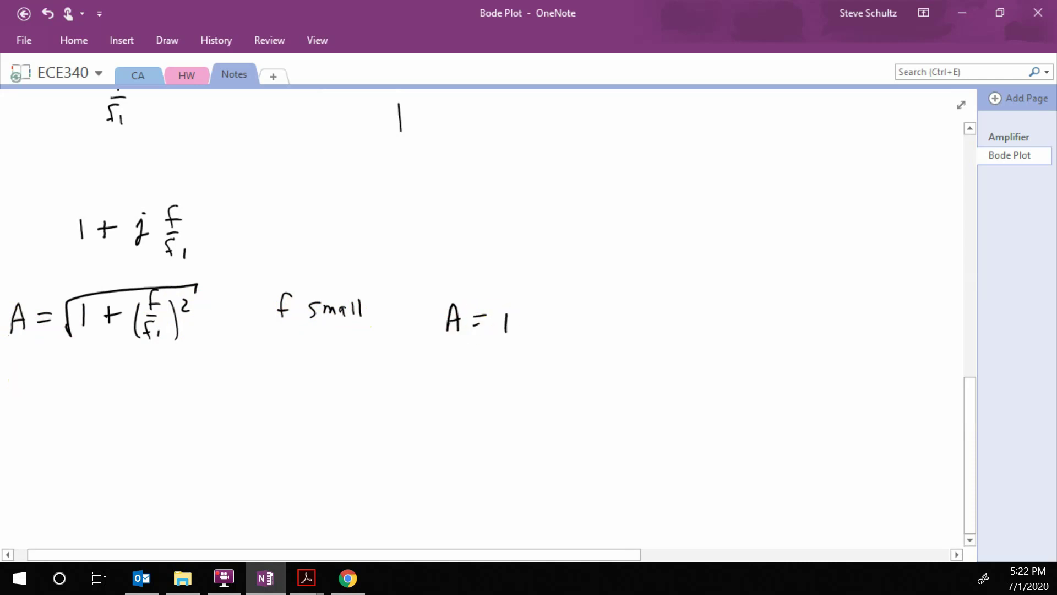
Write A = f/f1 for the f large case, then 20log10(A) below
left_click_drag(279, 364, 272, 381)
left_click_drag(266, 373, 302, 381)
left_click_drag(316, 373, 325, 380)
mouse_move(330, 380)
left_mouse_down()
mouse_move(337, 371)
mouse_move(350, 381)
left_mouse_up()
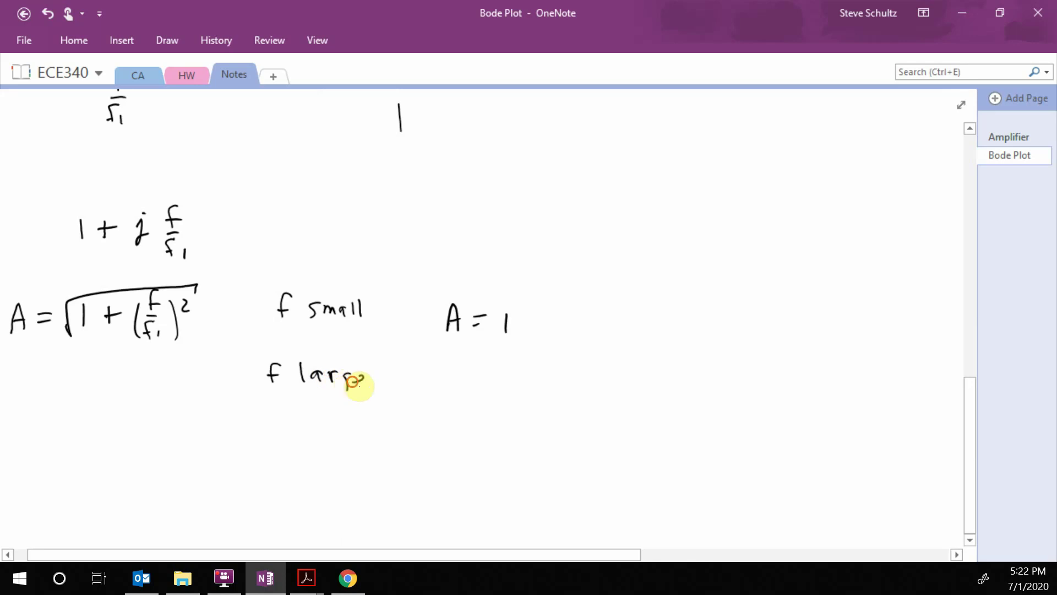
left_click_drag(446, 389, 458, 379)
left_click_drag(474, 372, 485, 379)
left_click_drag(533, 351, 520, 368)
mouse_move(515, 361)
left_mouse_down()
mouse_move(530, 361)
mouse_move(532, 376)
mouse_move(508, 401)
left_mouse_up()
left_click_drag(502, 395, 534, 407)
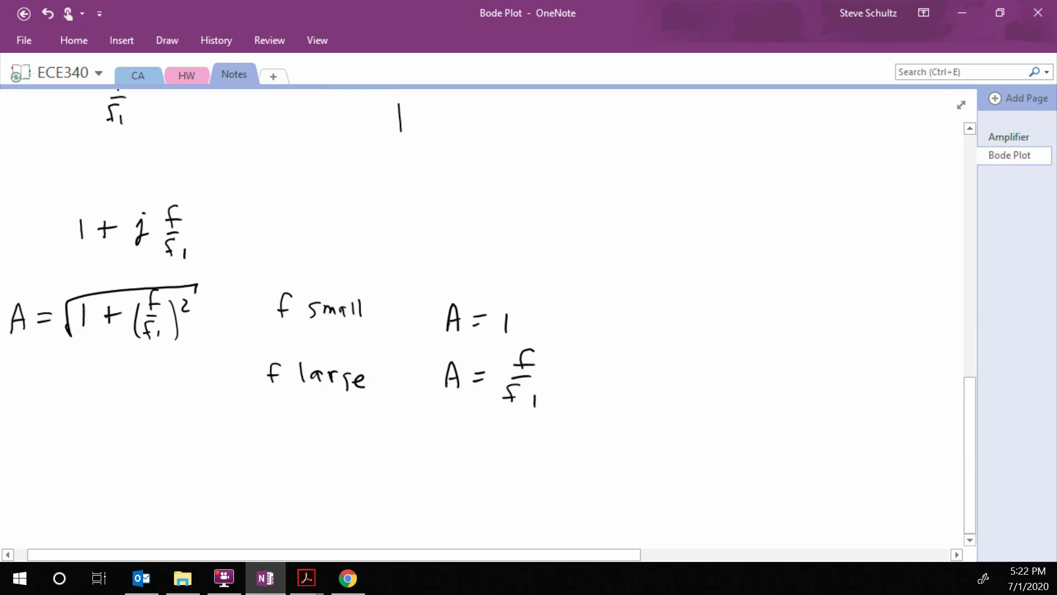
left_click_drag(40, 421, 81, 438)
mouse_move(97, 426)
left_mouse_down()
mouse_move(104, 441)
mouse_move(153, 421)
mouse_move(161, 438)
mouse_move(181, 443)
left_mouse_up()
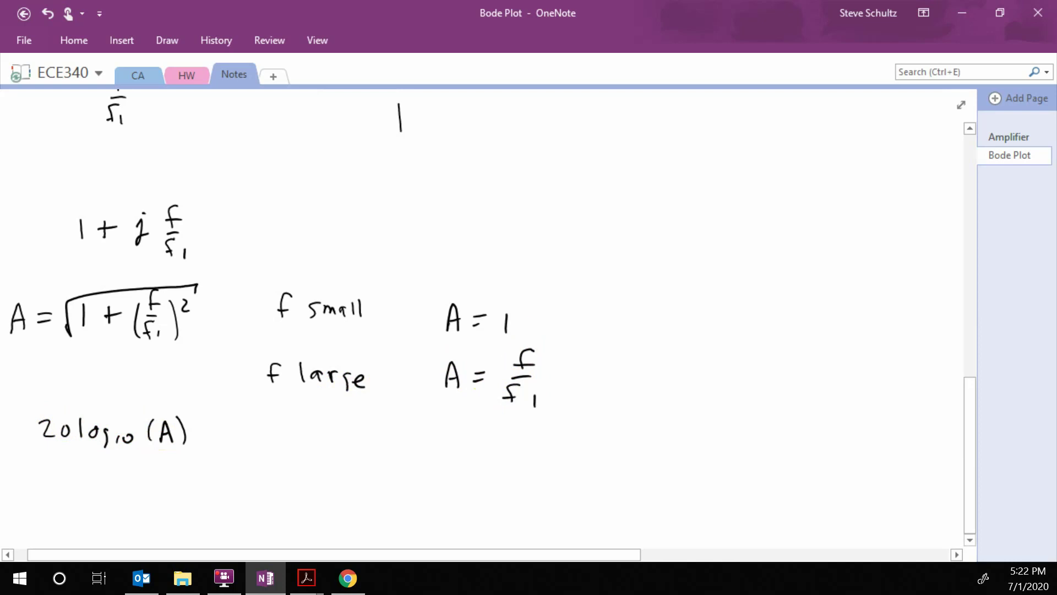
Write the fsmall case as 20log10(1) = 0
mouse_move(299, 435)
left_mouse_down()
mouse_move(288, 456)
mouse_move(324, 456)
left_mouse_up()
left_click_drag(282, 448, 343, 459)
left_click_drag(348, 441, 349, 460)
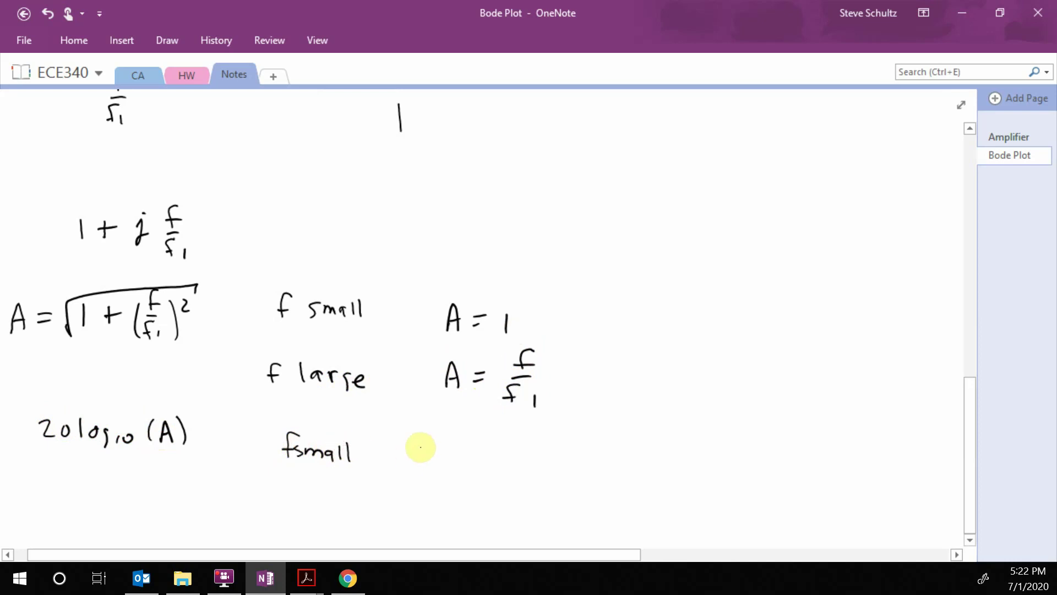
left_click_drag(413, 449, 424, 464)
mouse_move(440, 453)
left_mouse_down()
mouse_move(457, 466)
mouse_move(468, 457)
left_mouse_up()
mouse_move(481, 455)
left_mouse_down()
mouse_move(477, 470)
mouse_move(489, 468)
left_mouse_up()
left_click_drag(496, 462, 535, 467)
mouse_move(547, 446)
left_mouse_down()
mouse_move(550, 469)
mouse_move(584, 455)
left_mouse_up()
left_click_drag(570, 466, 602, 454)
Label the F large case and write 20log10(f/f1)
left_click_drag(280, 479, 282, 499)
mouse_move(281, 479)
left_mouse_down()
mouse_move(292, 478)
mouse_move(290, 488)
left_mouse_up()
mouse_move(313, 479)
left_mouse_down()
mouse_move(312, 498)
mouse_move(347, 504)
left_mouse_up()
left_click_drag(352, 494, 360, 501)
left_click_drag(424, 491, 439, 504)
mouse_move(447, 495)
left_mouse_down()
mouse_move(471, 505)
mouse_move(489, 492)
mouse_move(502, 513)
left_mouse_up()
left_click_drag(516, 497, 518, 509)
mouse_move(527, 501)
left_mouse_down()
mouse_move(594, 523)
mouse_move(631, 504)
left_mouse_up()
Expand it as 20log10(f) − 20log10(f1)
left_click_drag(617, 512, 657, 511)
mouse_move(667, 500)
left_mouse_down()
mouse_move(683, 512)
mouse_move(706, 506)
mouse_move(698, 521)
mouse_move(708, 521)
left_mouse_up()
left_click_drag(714, 514, 714, 515)
mouse_move(733, 498)
left_mouse_down()
mouse_move(728, 521)
mouse_move(740, 523)
mouse_move(842, 521)
left_mouse_up()
mouse_move(854, 513)
left_mouse_down()
mouse_move(868, 529)
mouse_move(880, 526)
left_mouse_up()
left_click_drag(888, 521, 912, 534)
left_click_drag(908, 521, 921, 521)
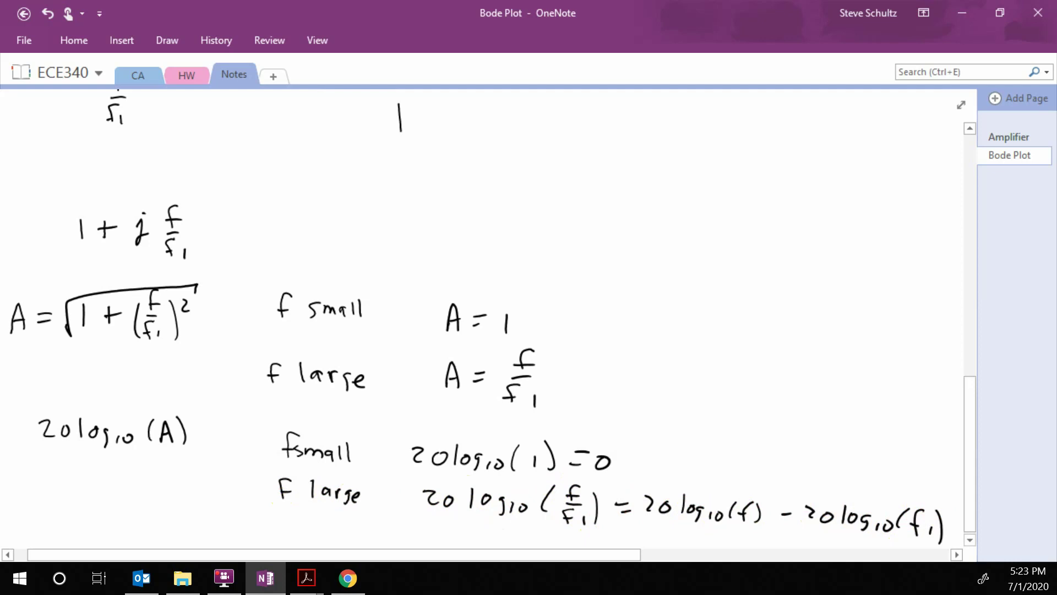
scroll(826, 487, "down", 1)
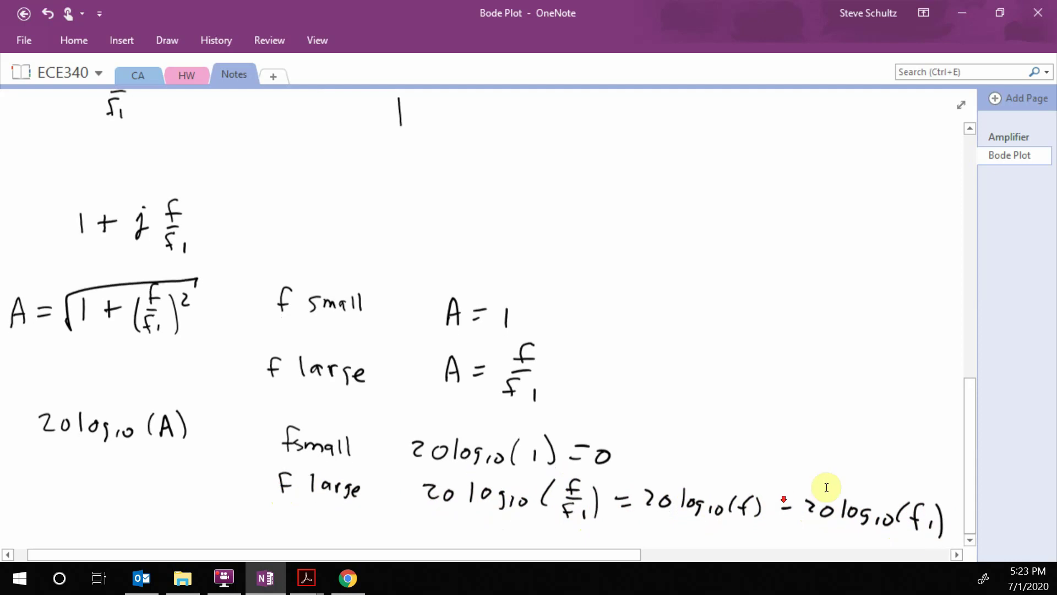
left_click(970, 542)
Draw axes labelled f, mark f1, and ink the flat then 20dB/decade asymptote
left_click_drag(279, 360, 287, 472)
mouse_move(288, 420)
left_mouse_down()
mouse_move(547, 421)
mouse_move(542, 432)
mouse_move(575, 444)
left_mouse_up()
left_click_drag(571, 433, 589, 431)
left_click_drag(404, 417, 407, 438)
left_click_drag(399, 439, 399, 451)
left_click_drag(399, 445, 418, 455)
mouse_move(283, 420)
left_mouse_down()
mouse_move(403, 418)
mouse_move(482, 361)
mouse_move(510, 385)
mouse_move(545, 392)
mouse_move(565, 376)
mouse_move(609, 396)
mouse_move(625, 385)
mouse_move(635, 408)
left_mouse_up()
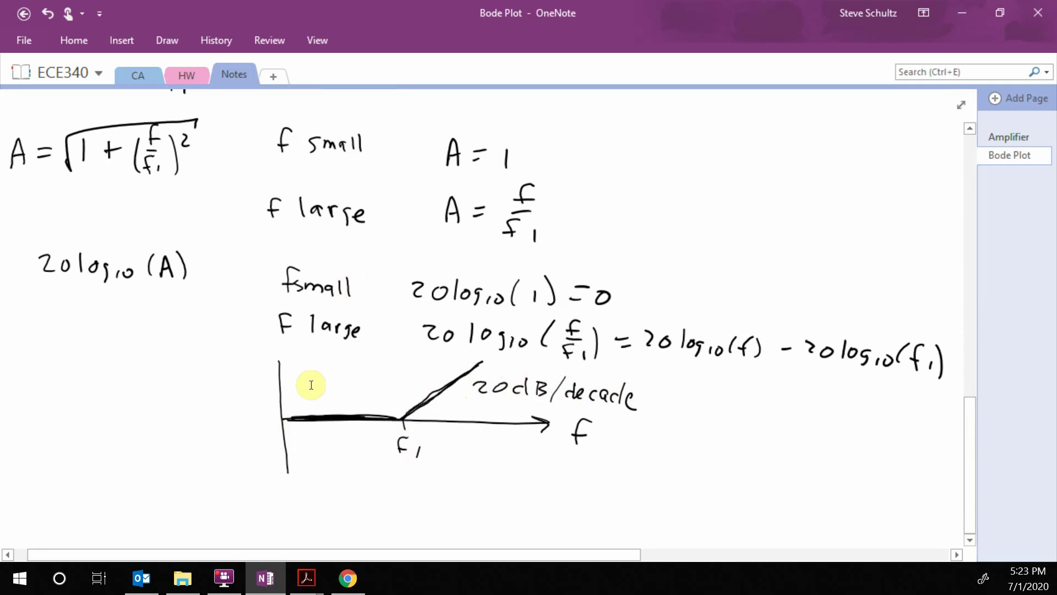
Start the new equation A = 1 + f1/f below the graph
left_click_drag(55, 524, 145, 514)
left_click_drag(138, 502, 201, 502)
mouse_move(181, 506)
left_mouse_down()
mouse_move(199, 505)
mouse_move(184, 526)
left_mouse_up()
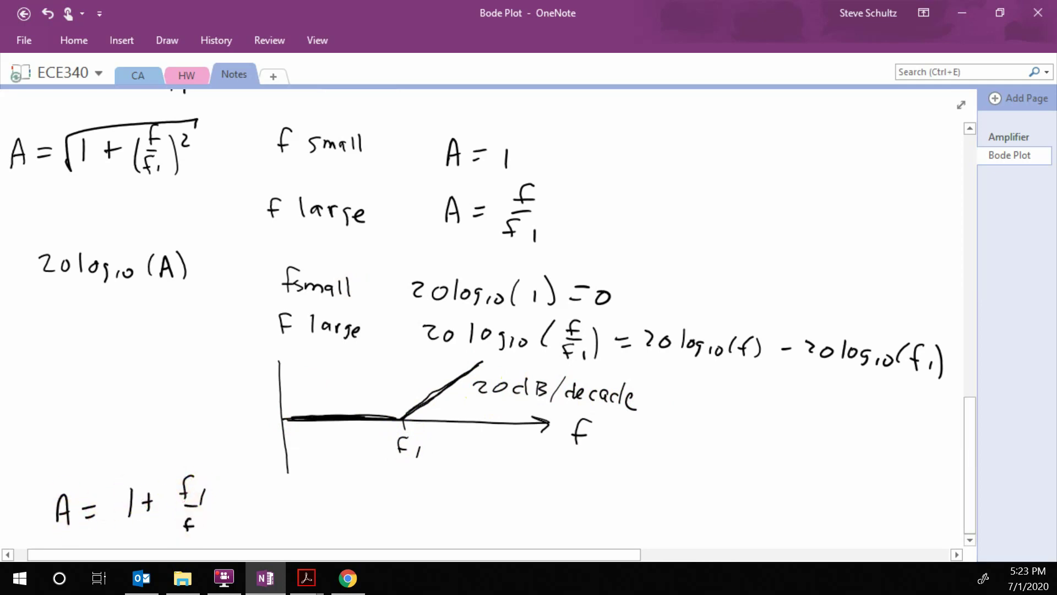
Complete the equation as A = √(1+(f1/f)²)
left_click_drag(220, 478, 223, 533)
left_click_drag(166, 494, 165, 526)
left_click_drag(239, 483, 251, 493)
mouse_move(112, 516)
left_mouse_down()
mouse_move(117, 530)
mouse_move(248, 464)
left_mouse_up()
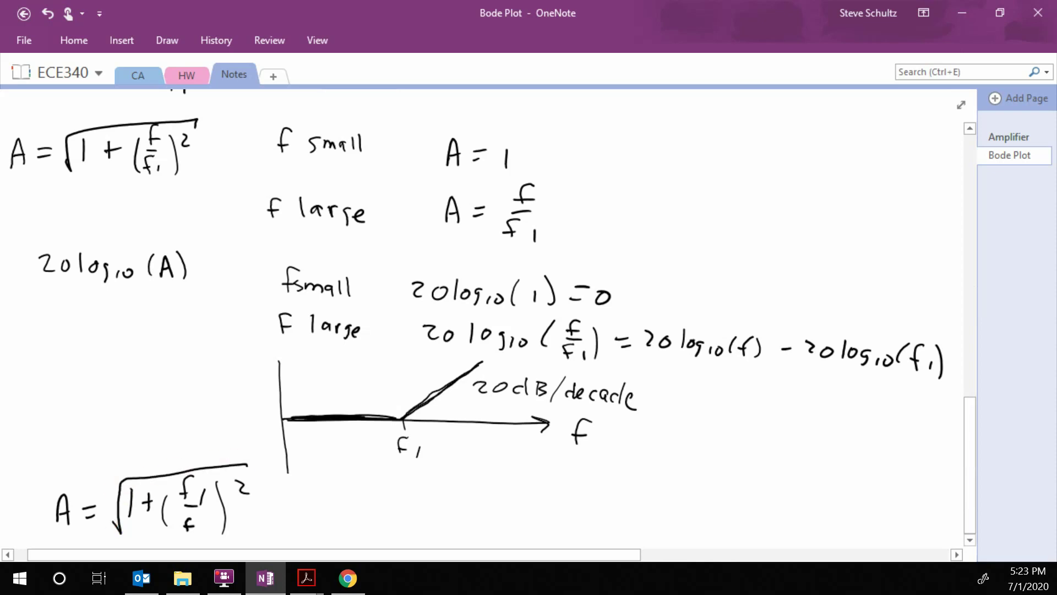
Draw a second pair of axes with the frequency axis labelled f
left_click_drag(303, 488, 305, 545)
left_click_drag(971, 540, 970, 540)
mouse_move(303, 345)
left_mouse_down()
mouse_move(306, 386)
mouse_move(472, 349)
mouse_move(611, 357)
left_mouse_up()
left_click(553, 355)
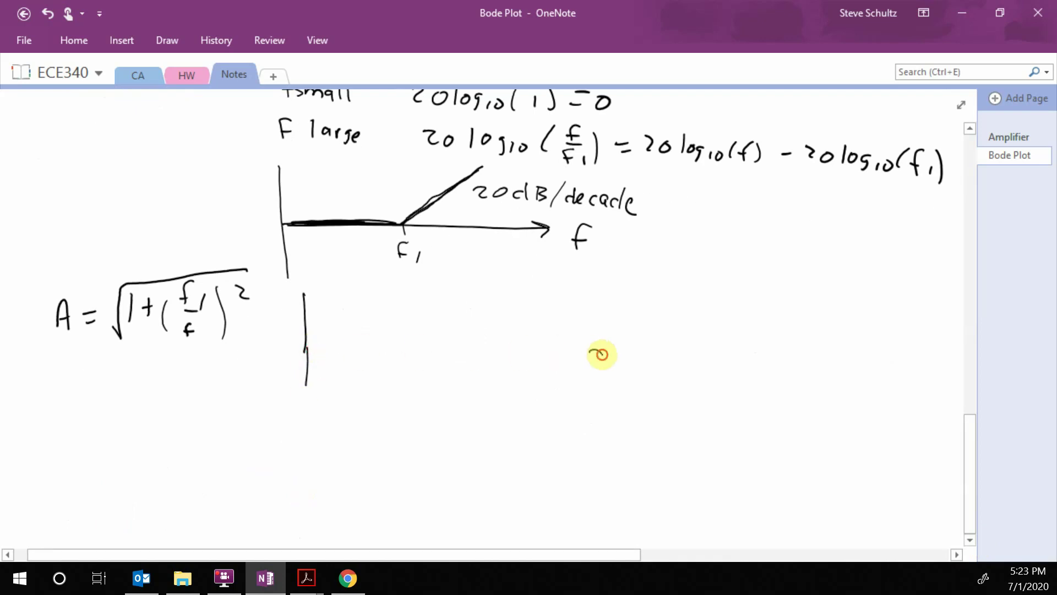
mouse_move(309, 349)
left_mouse_down()
mouse_move(567, 357)
mouse_move(606, 377)
left_mouse_up()
left_click_drag(603, 348, 596, 372)
left_click_drag(592, 359, 605, 358)
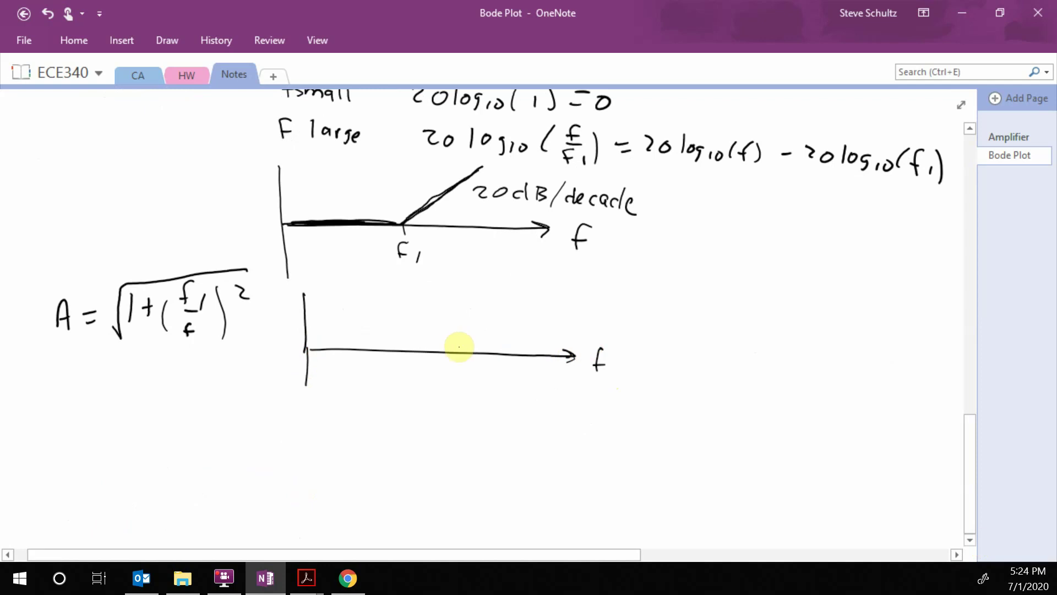
left_click_drag(441, 352, 570, 355)
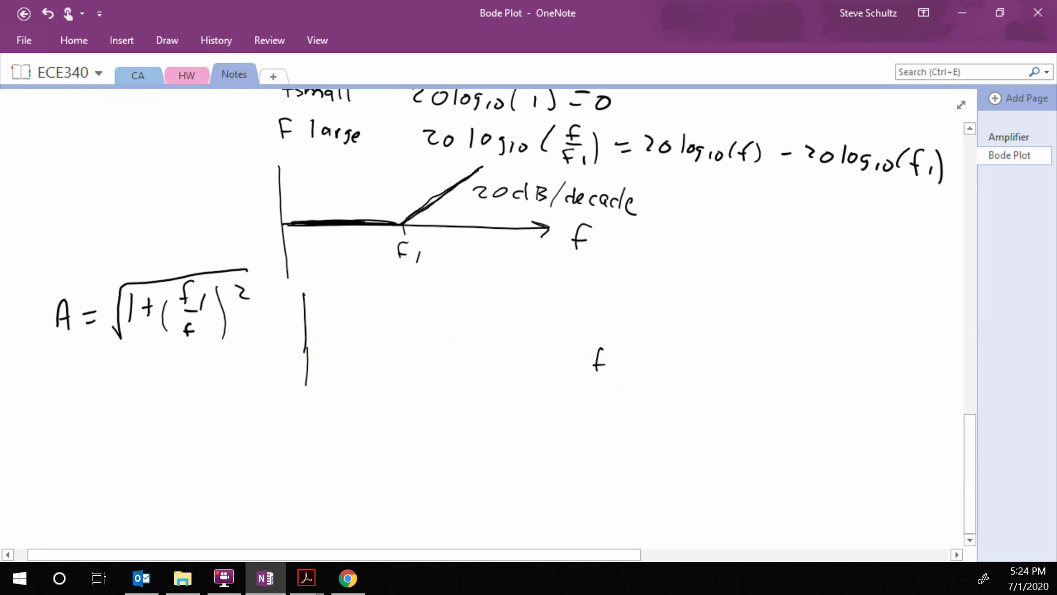
mouse_move(309, 342)
left_mouse_down()
mouse_move(581, 344)
mouse_move(573, 347)
left_mouse_up()
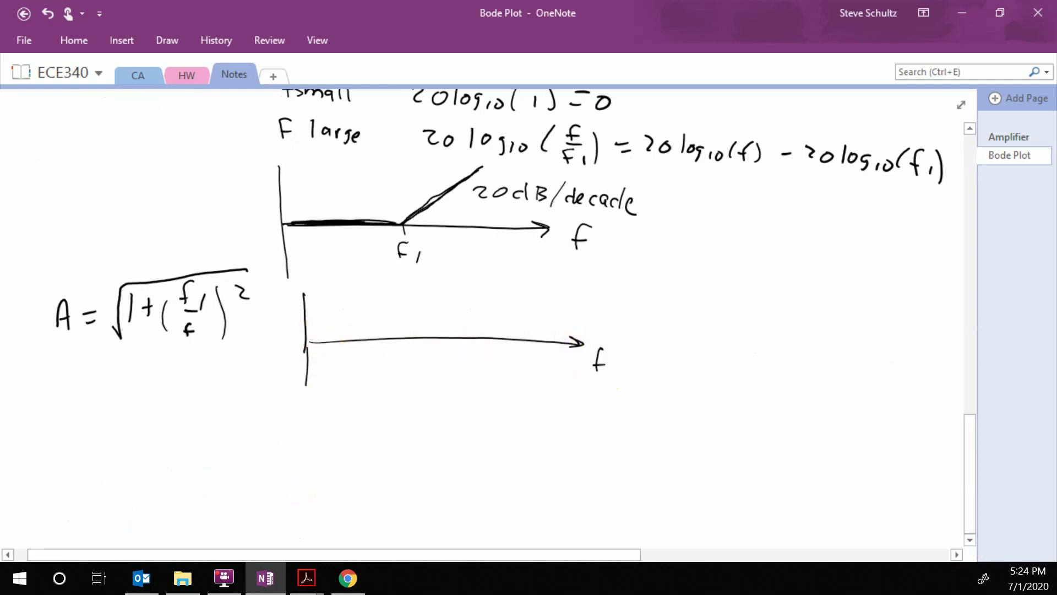
Mark f1 and ink the falling asymptote down to f1, flat beyond it
mouse_move(460, 335)
left_mouse_down()
mouse_move(554, 342)
mouse_move(446, 341)
mouse_move(493, 343)
mouse_move(444, 326)
left_mouse_up()
left_click_drag(440, 318, 463, 332)
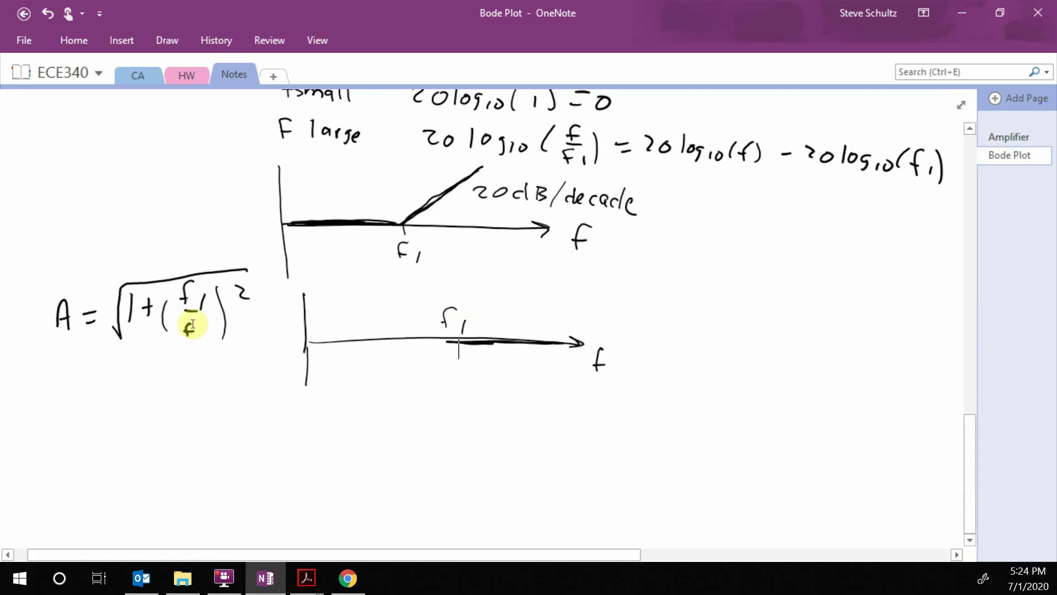
mouse_move(452, 338)
left_mouse_down()
mouse_move(325, 276)
mouse_move(448, 338)
left_mouse_up()
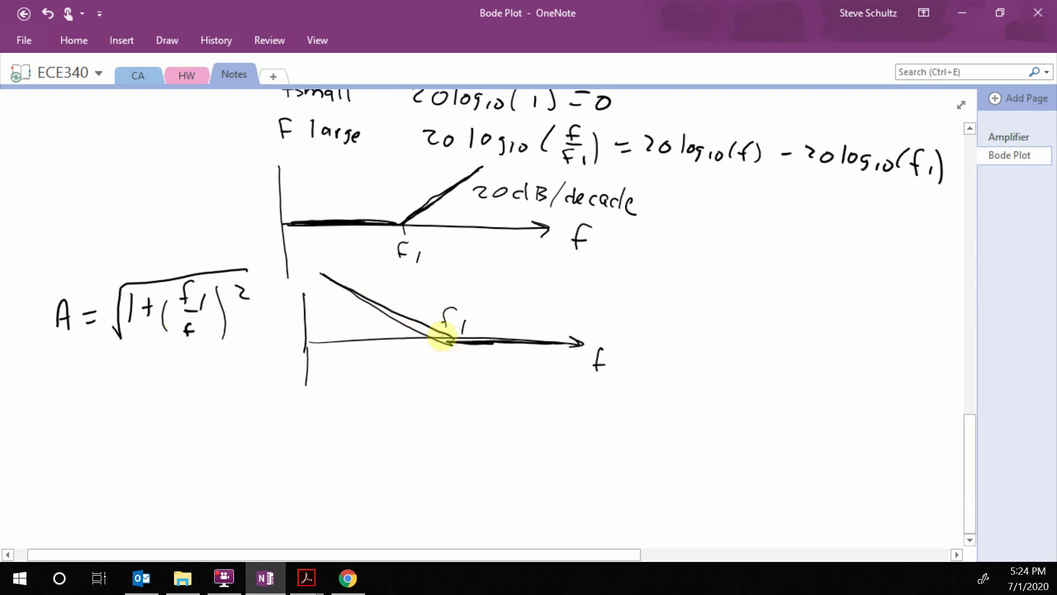
left_click_drag(317, 353, 316, 369)
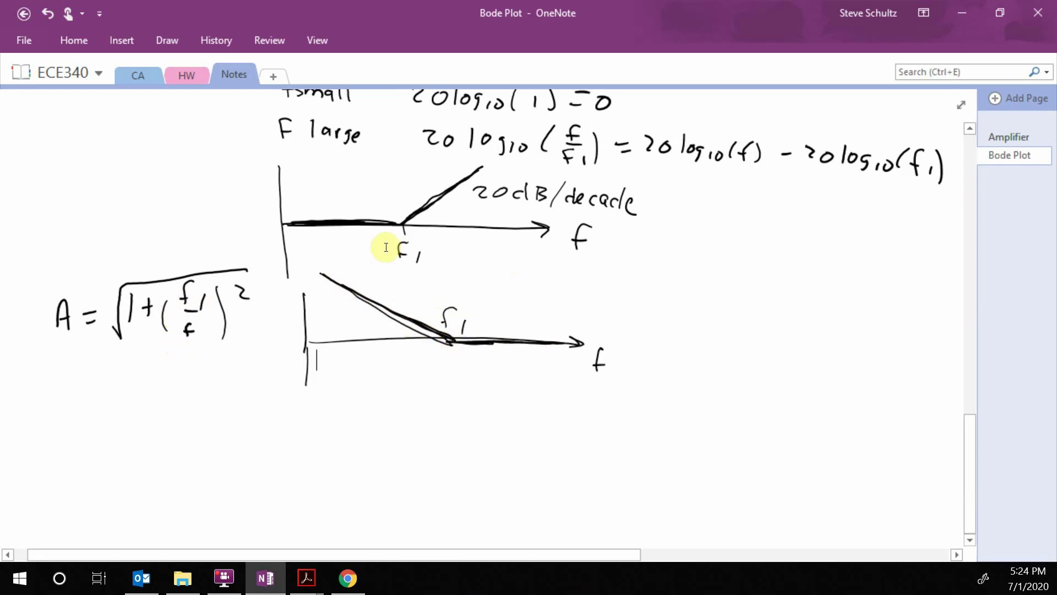
key("ctrl+z")
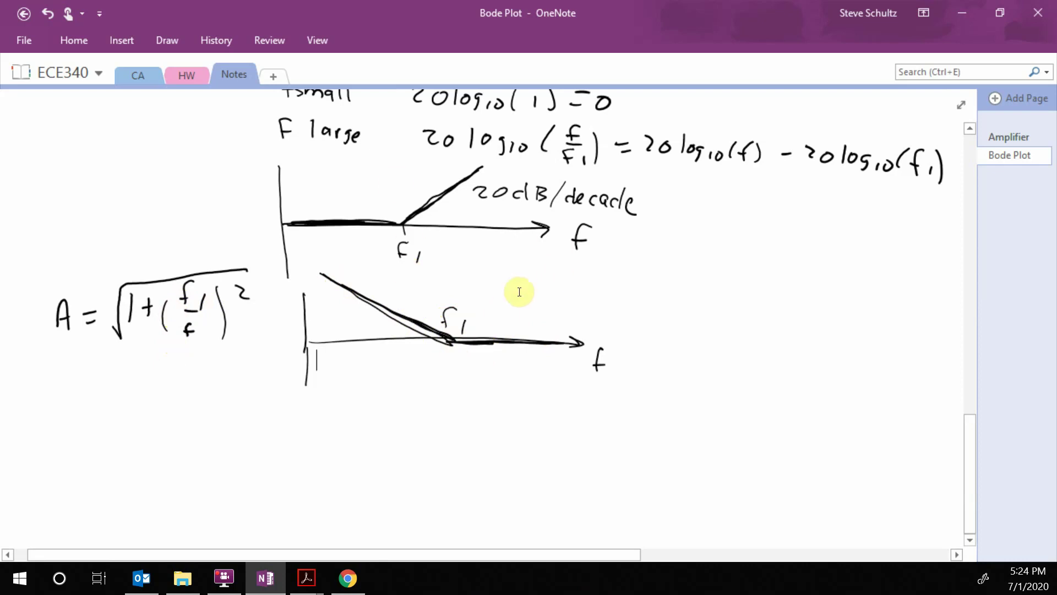
key("ctrl+y")
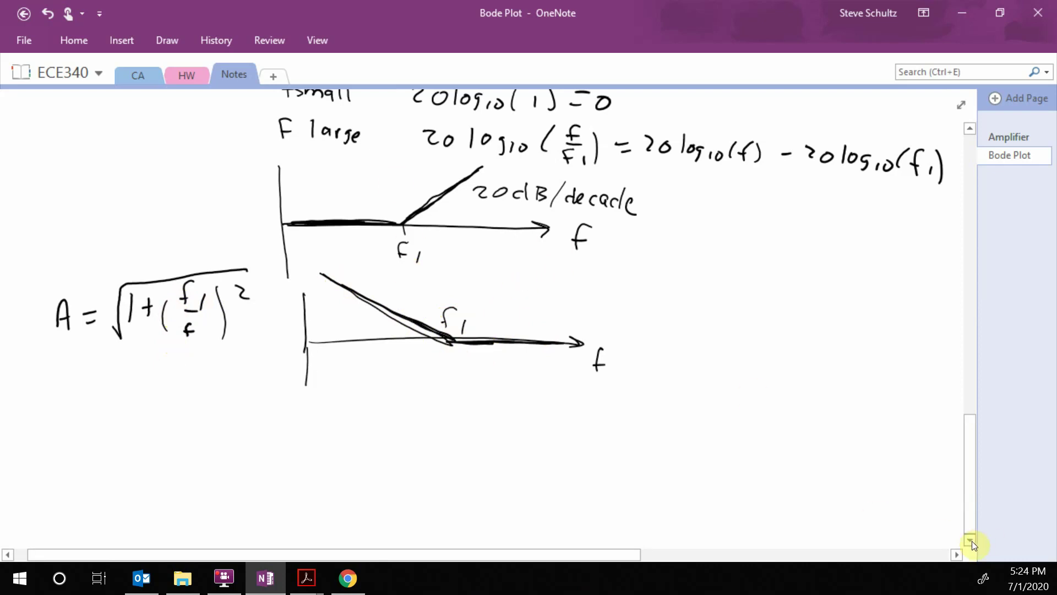
left_click(970, 541)
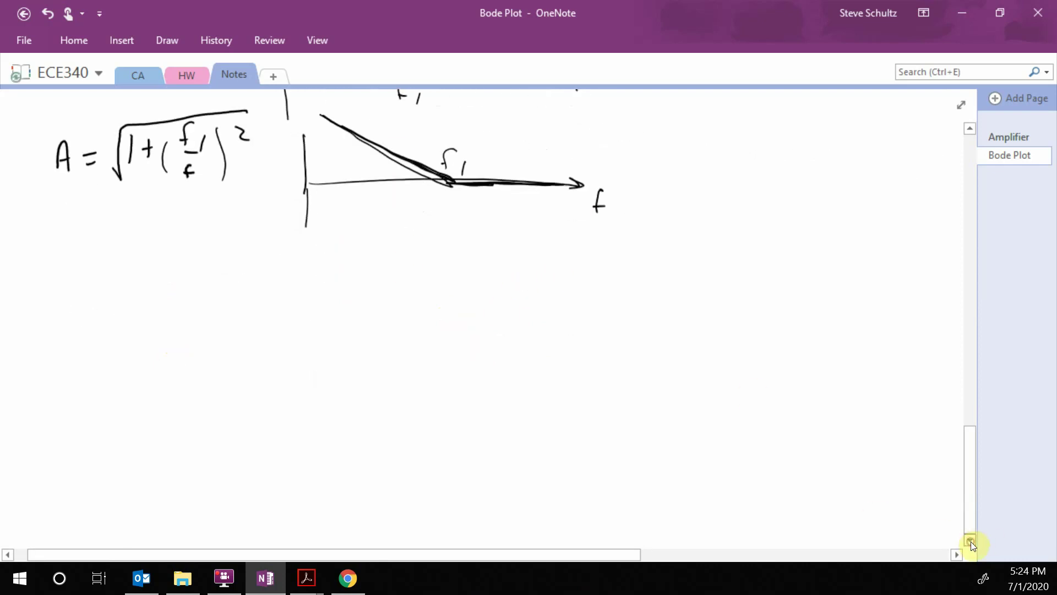
Handwrite A = 1/(1+jf/100) in the blank area below the earlier graphs
left_click(972, 540)
scroll(710, 354, "up", 5)
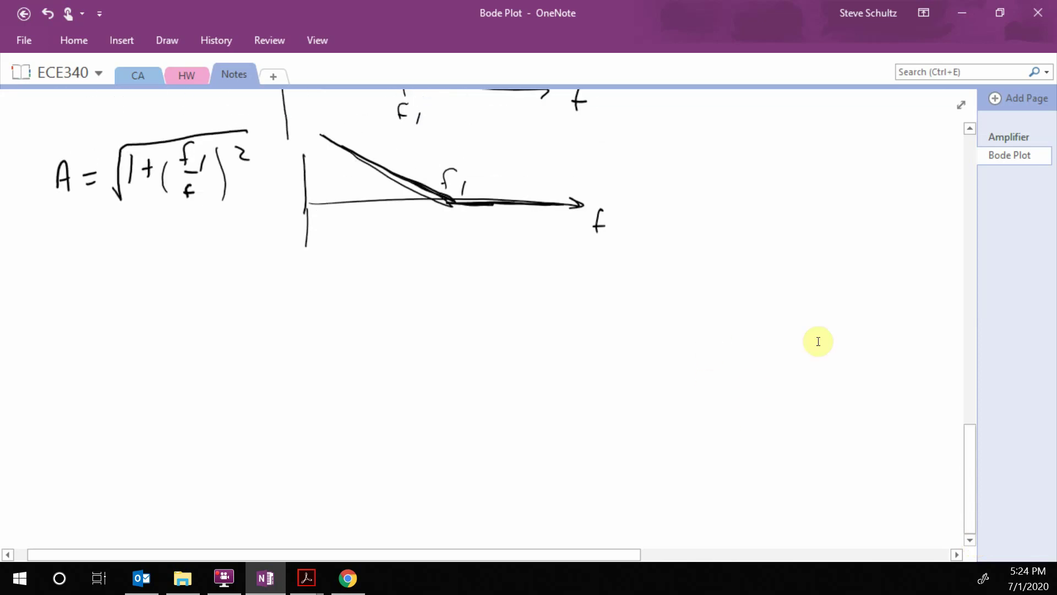
mouse_move(160, 298)
left_mouse_down()
mouse_move(162, 327)
mouse_move(206, 332)
left_mouse_up()
left_click_drag(103, 361, 102, 380)
mouse_move(112, 371)
left_mouse_down()
mouse_move(168, 355)
mouse_move(174, 364)
mouse_move(168, 349)
mouse_move(189, 365)
mouse_move(194, 348)
mouse_move(174, 399)
left_mouse_up()
left_click_drag(188, 385, 188, 387)
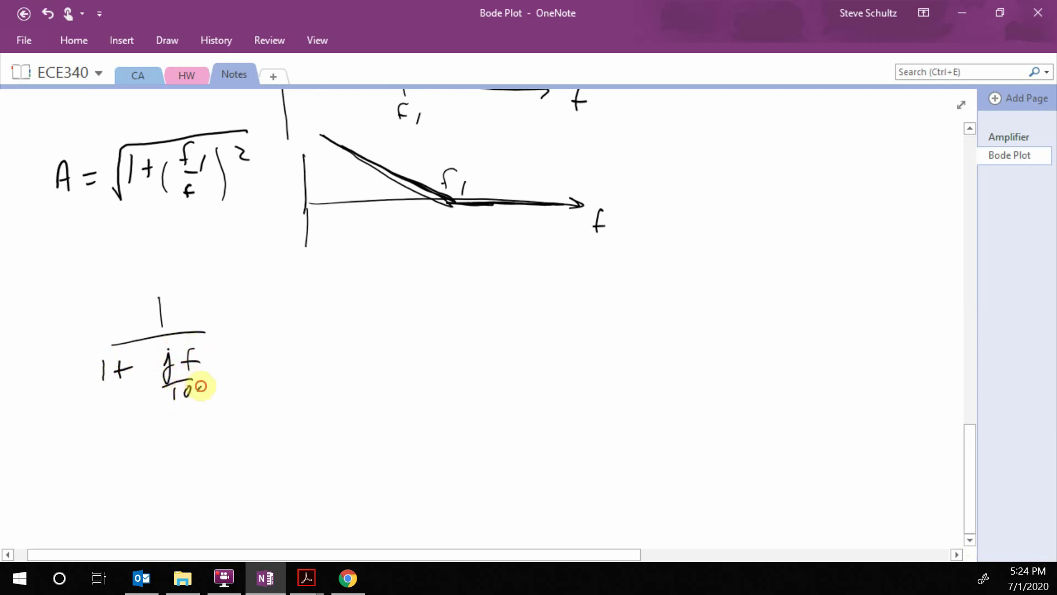
left_click_drag(102, 347, 114, 345)
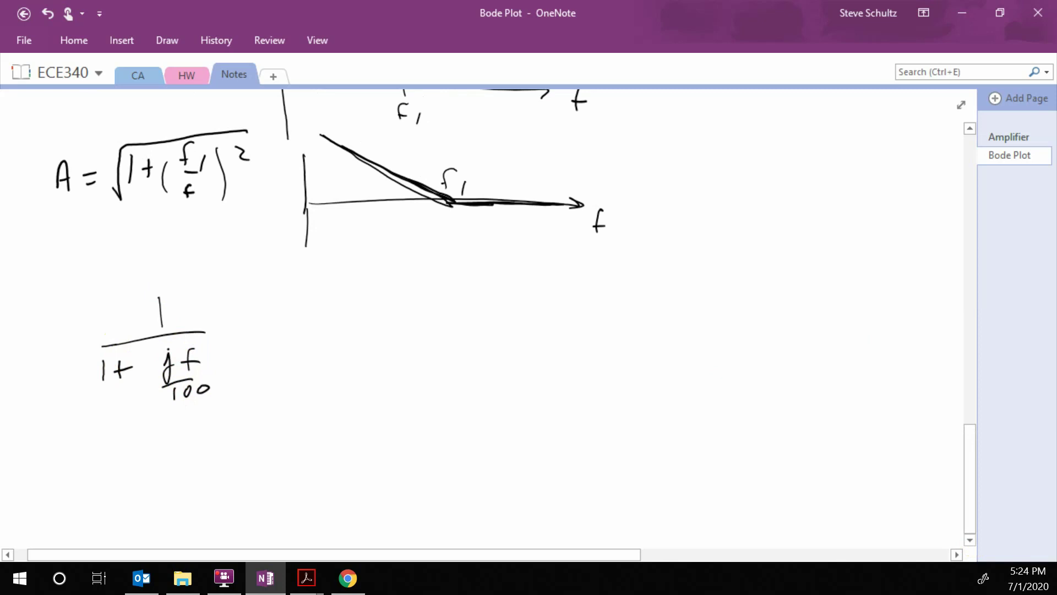
left_click_drag(23, 365, 57, 351)
left_click_drag(49, 358, 58, 357)
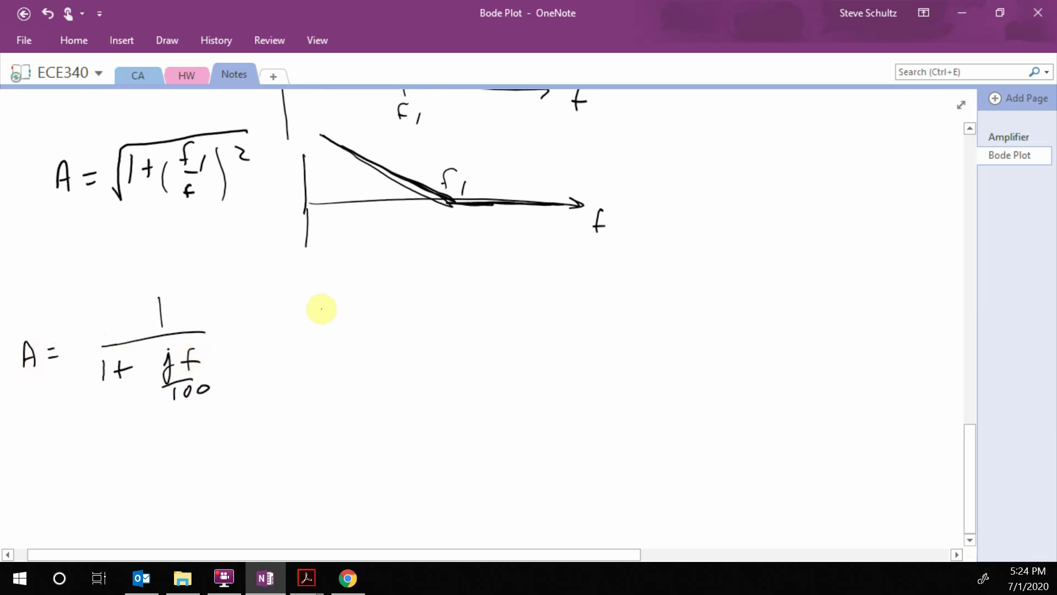
Sketch axes with a flat asymptote bending upward at the break labelled f1
left_click_drag(313, 304, 315, 378)
mouse_move(317, 346)
left_mouse_down()
mouse_move(586, 330)
mouse_move(598, 358)
mouse_move(606, 346)
left_mouse_up()
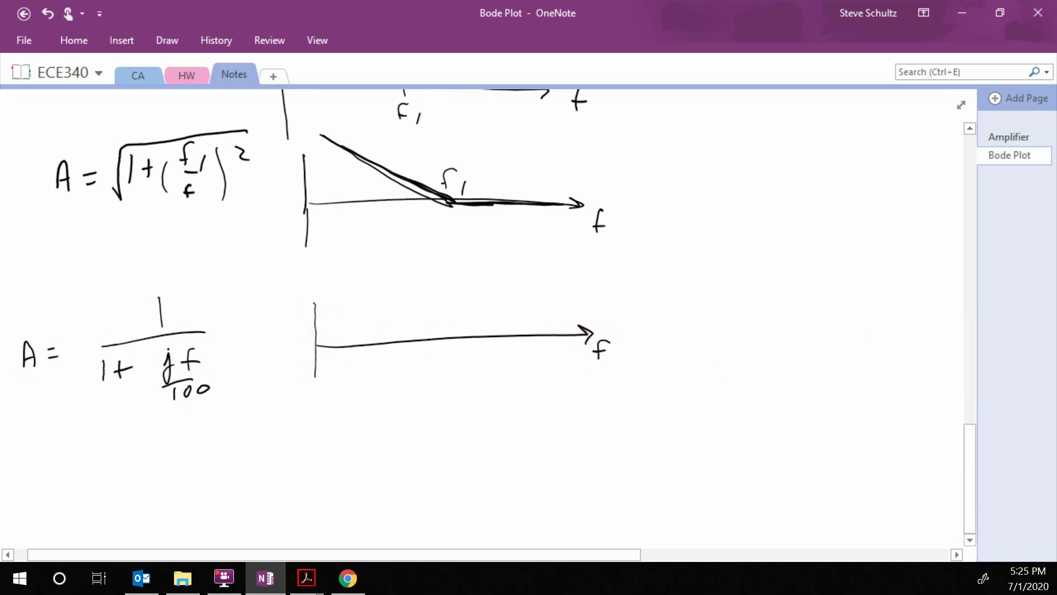
mouse_move(318, 346)
left_mouse_down()
mouse_move(434, 341)
mouse_move(485, 299)
left_mouse_up()
left_click_drag(437, 353, 430, 374)
left_click_drag(426, 362, 447, 378)
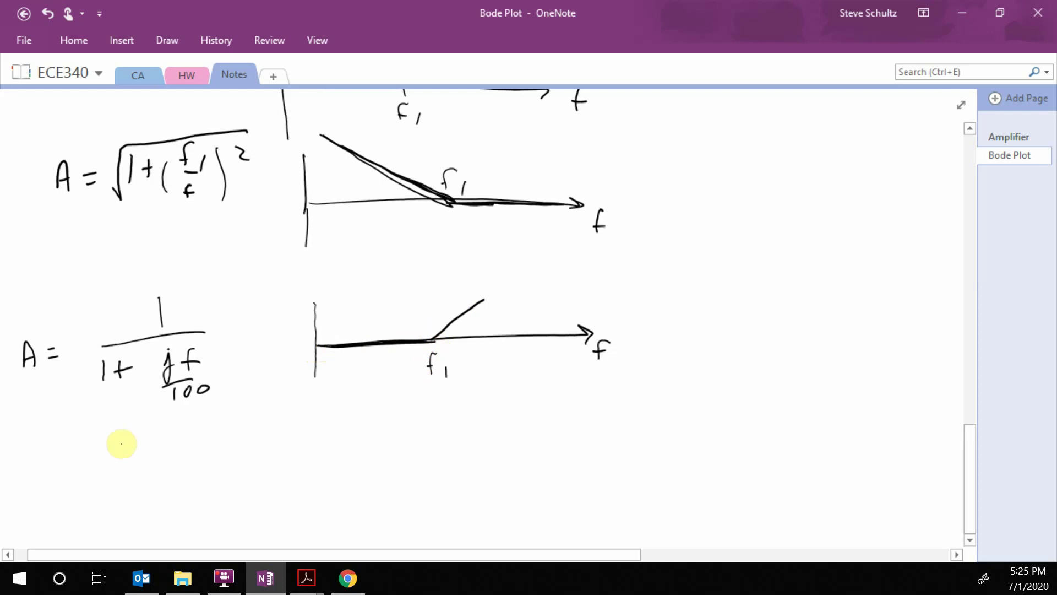
Begin writing 'AdB =' beneath the expression
left_click_drag(106, 457, 131, 457)
left_click_drag(139, 441, 140, 457)
mouse_move(165, 446)
left_mouse_down()
mouse_move(176, 453)
mouse_move(212, 438)
mouse_move(216, 454)
mouse_move(229, 439)
mouse_move(238, 453)
mouse_move(272, 439)
mouse_move(296, 439)
mouse_move(312, 455)
mouse_move(410, 447)
mouse_move(439, 425)
mouse_move(484, 444)
mouse_move(512, 423)
mouse_move(501, 453)
mouse_move(528, 435)
mouse_move(544, 447)
mouse_move(533, 464)
mouse_move(543, 466)
left_mouse_up()
Complete the equation AdB = 20log10(1) − 20log10(f/f1)
left_click(217, 448)
left_click_drag(556, 432, 560, 471)
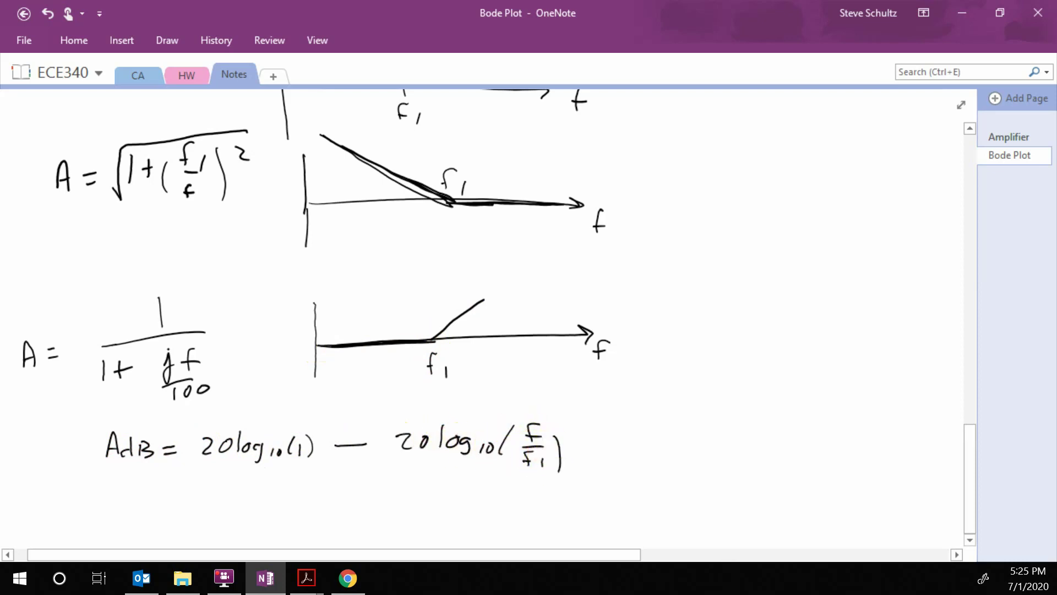
left_click(349, 444)
Sketch a third plot at right: flat asymptote, then falling after the break marked 100
left_click_drag(666, 422, 672, 510)
left_click_drag(666, 473, 870, 468)
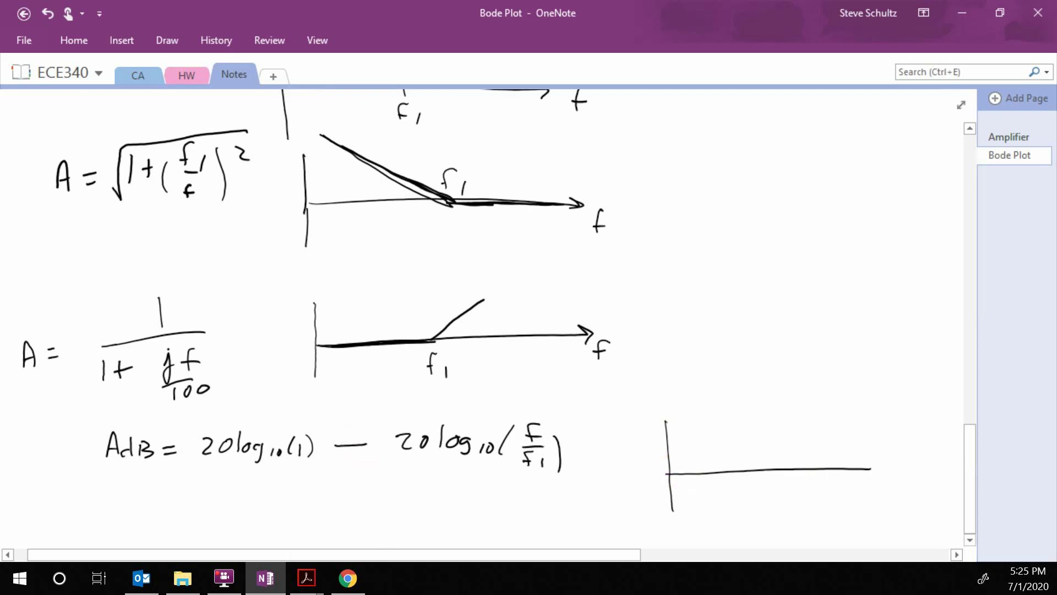
left_click_drag(672, 470, 774, 467)
left_click_drag(777, 469, 846, 520)
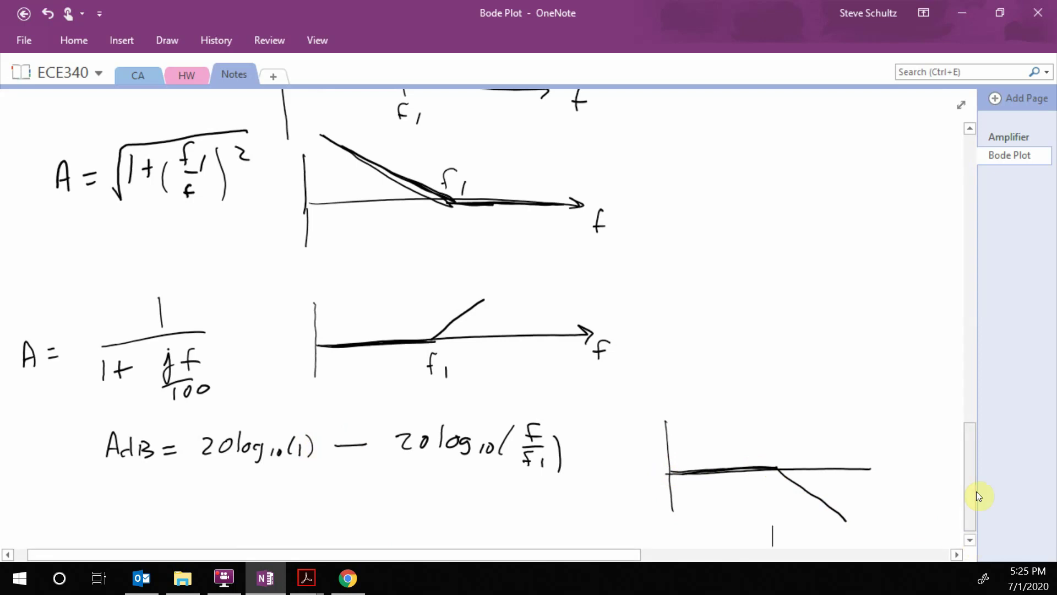
mouse_move(775, 457)
left_mouse_down()
mouse_move(775, 469)
mouse_move(767, 449)
left_mouse_up()
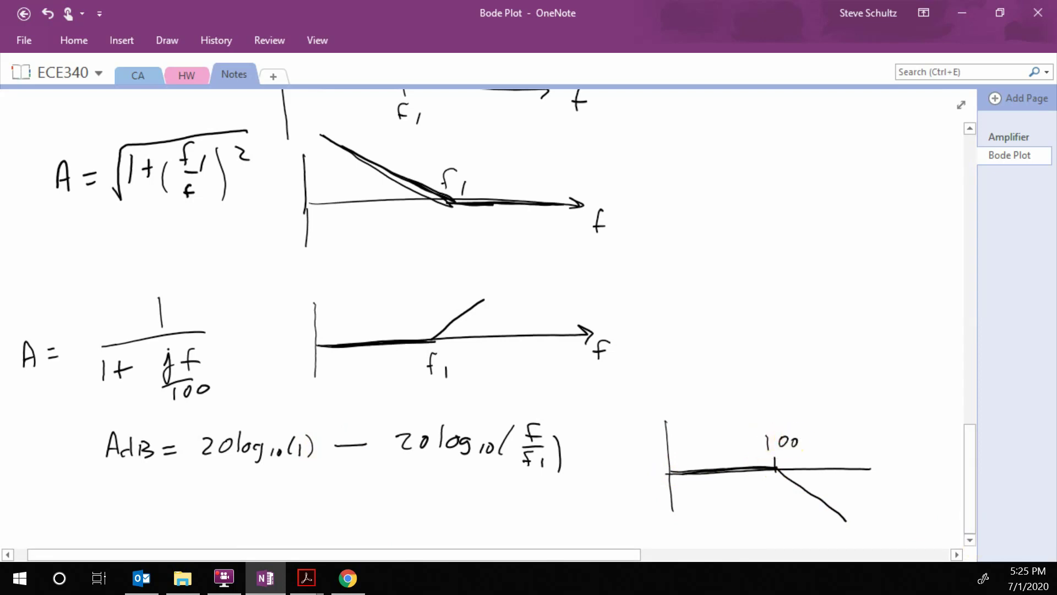